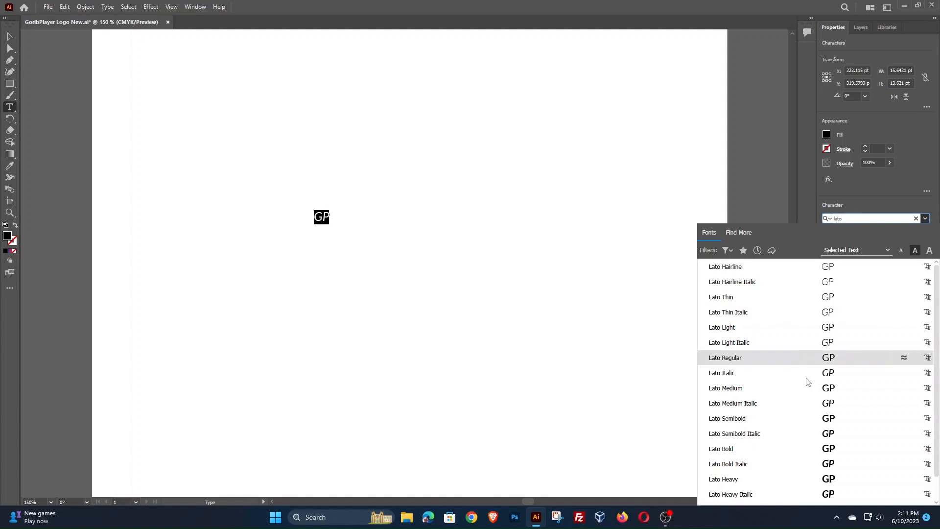
Step: Set the GP text's font to Lato Black
left_click(817, 449)
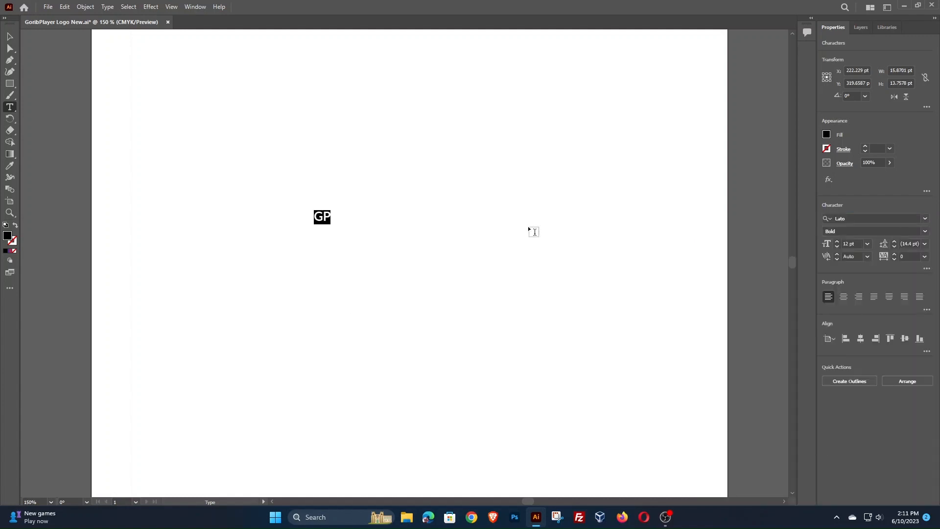
left_click(856, 220)
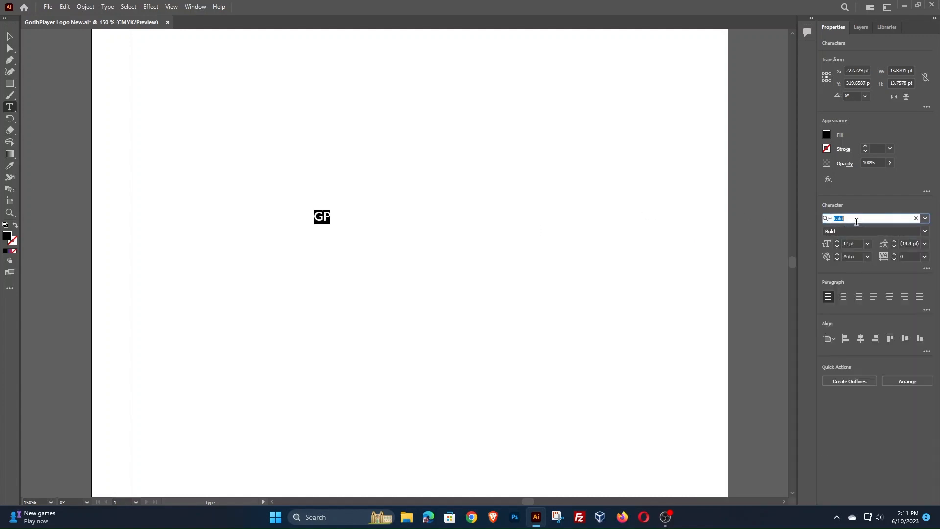
left_click(924, 223)
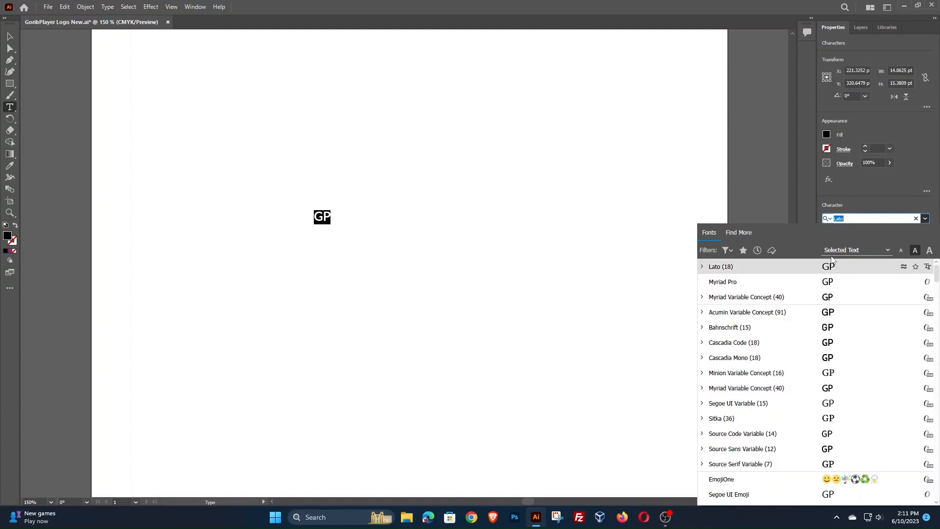
type("lato")
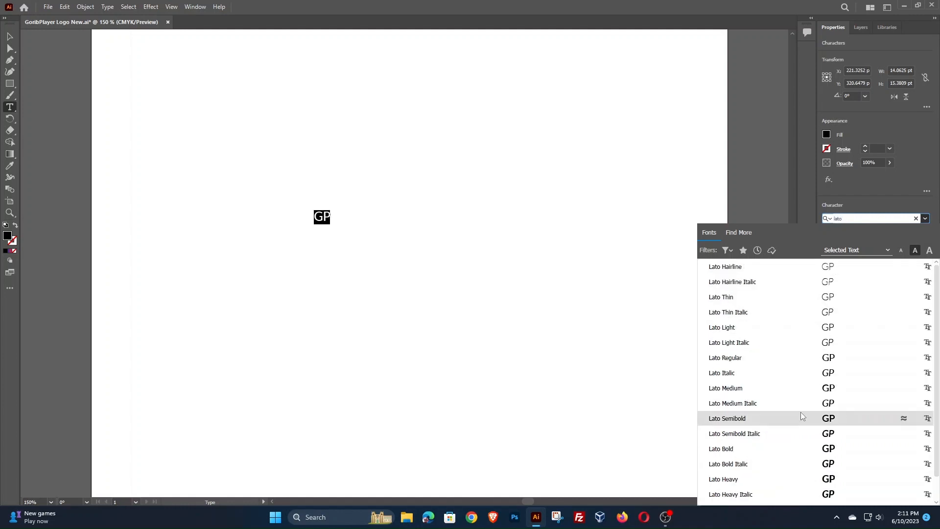
scroll(772, 443, "down", 1)
left_click(741, 480)
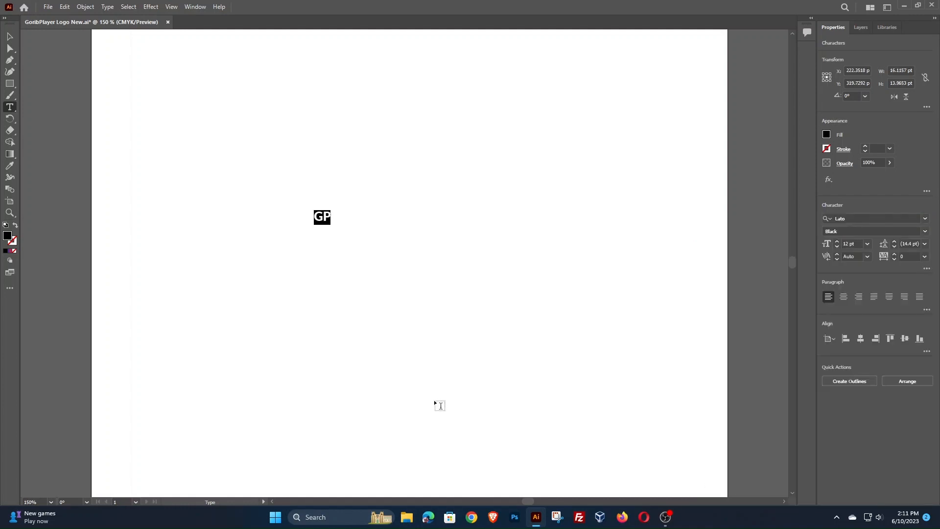
Step: Enlarge the GP text on the artboard to a font size of about 187 pt
left_click(10, 36)
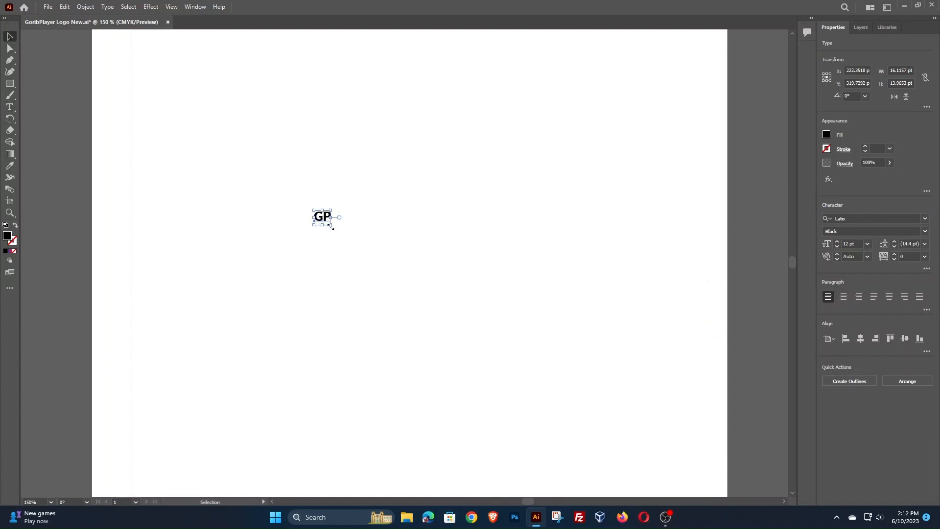
left_click_drag(331, 227, 510, 336)
left_click(510, 336)
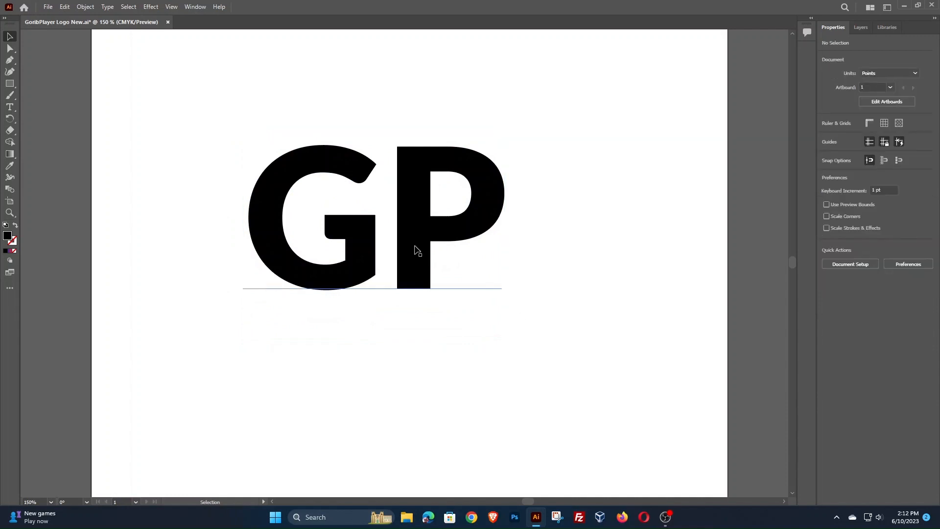
Step: Convert the GP text to outlines and ungroup the two letters
left_click(441, 263)
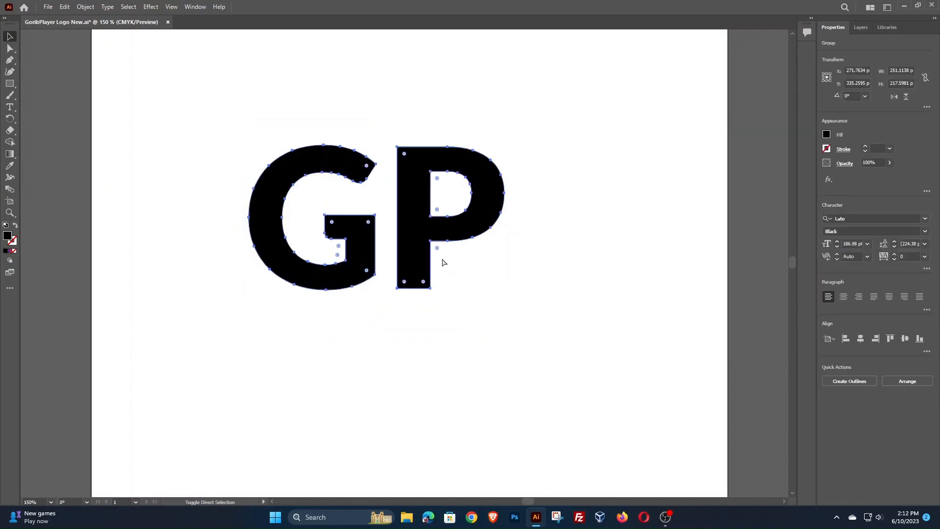
left_click(507, 250)
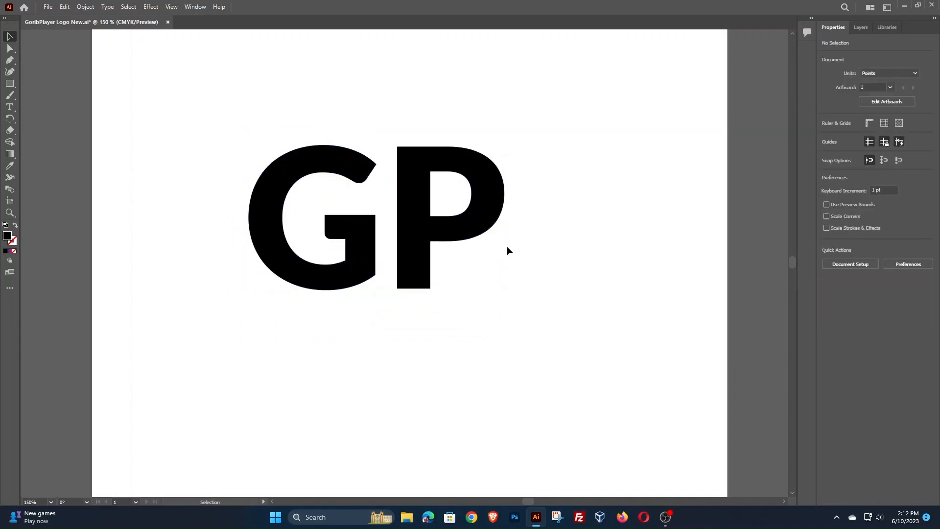
left_click(487, 235)
right_click(492, 227)
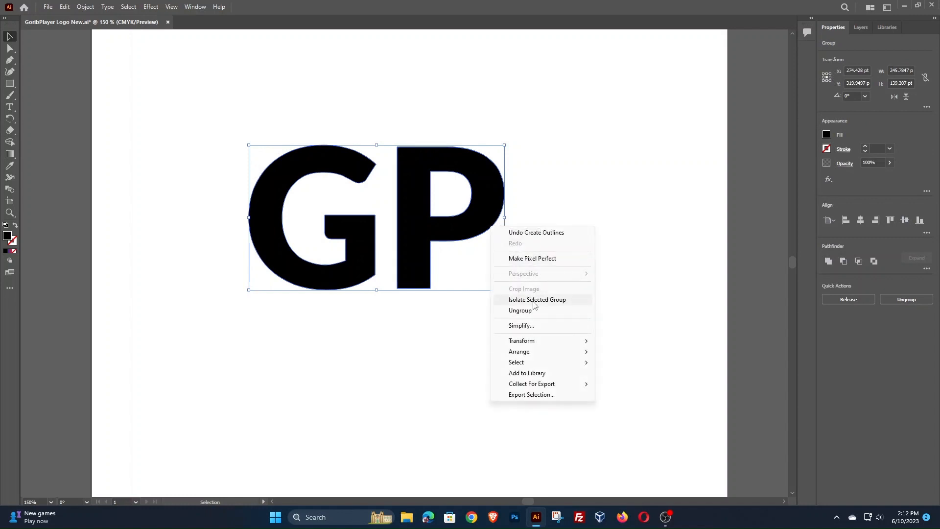
left_click(533, 310)
Step: Move the letter P 10 pt horizontally closer to the G and deselect it
left_click(422, 221)
key("shift+Left")
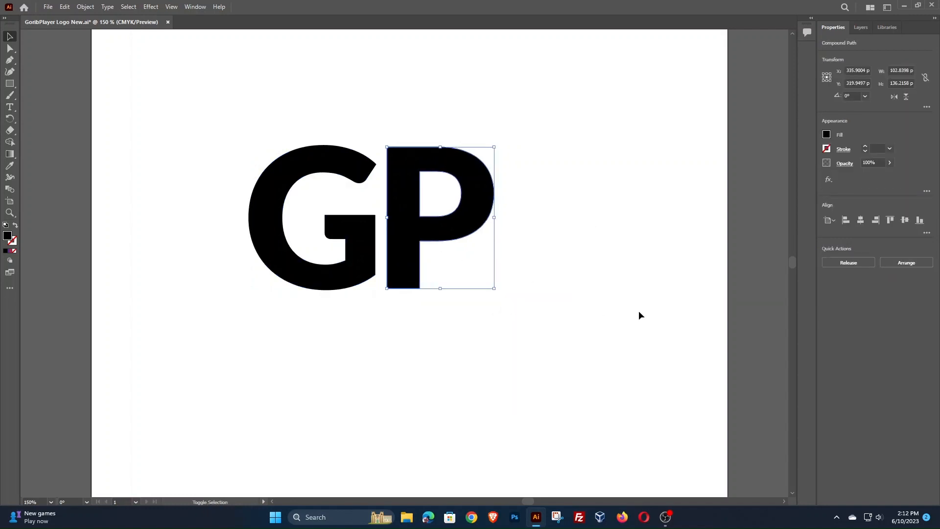
left_click(639, 310)
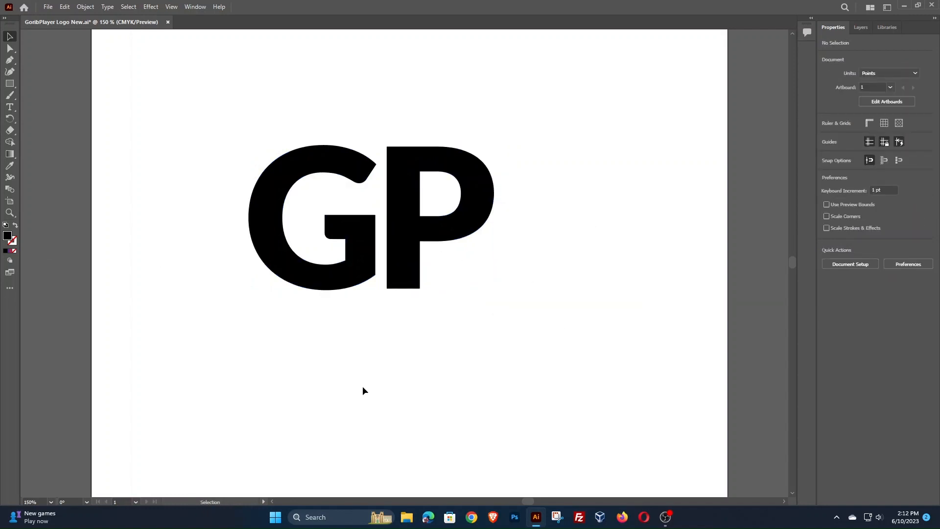
Step: Switch to Chrome and open the Bootstrap Icons site at icons.getbootstrap.com
left_click(471, 516)
left_click(524, 260)
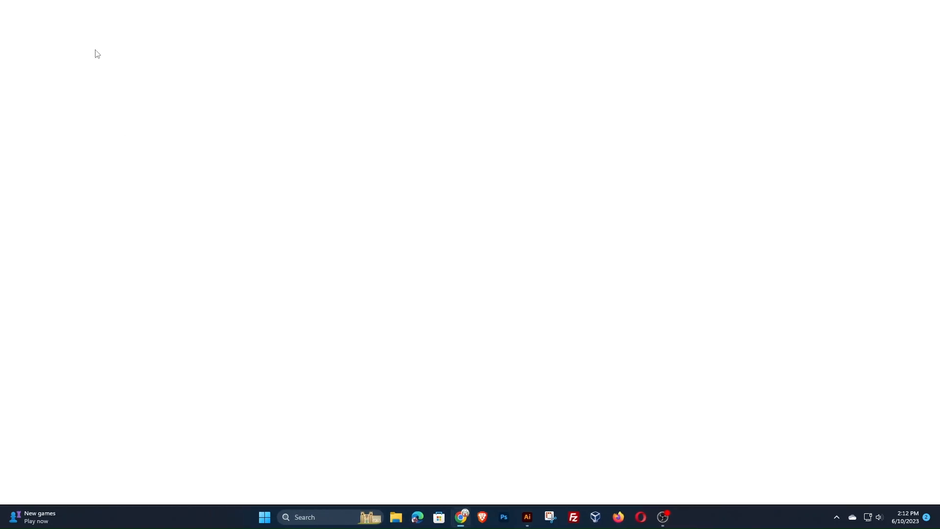
type("icon")
key("Return")
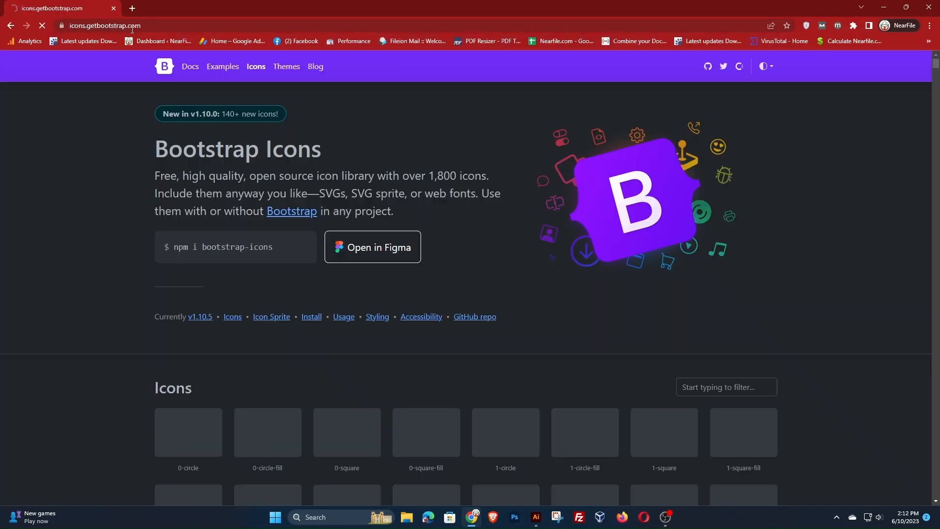
Step: Search the icon library for "controller" and download the controller icon as an SVG
left_click(715, 472)
type("controller")
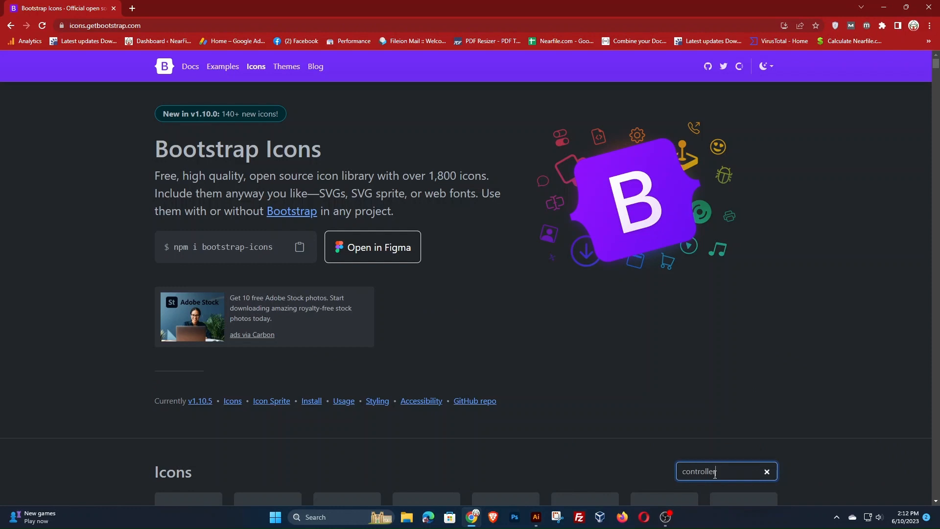
key("Return")
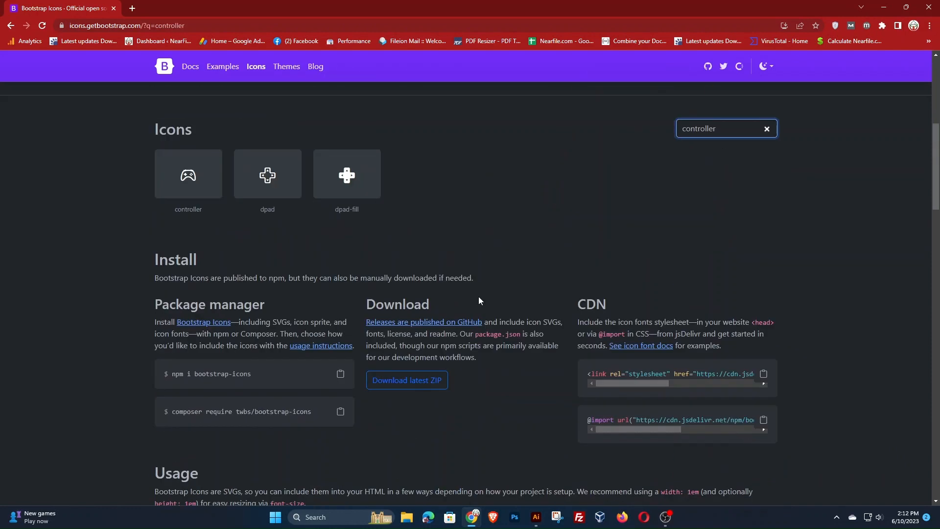
left_click(182, 268)
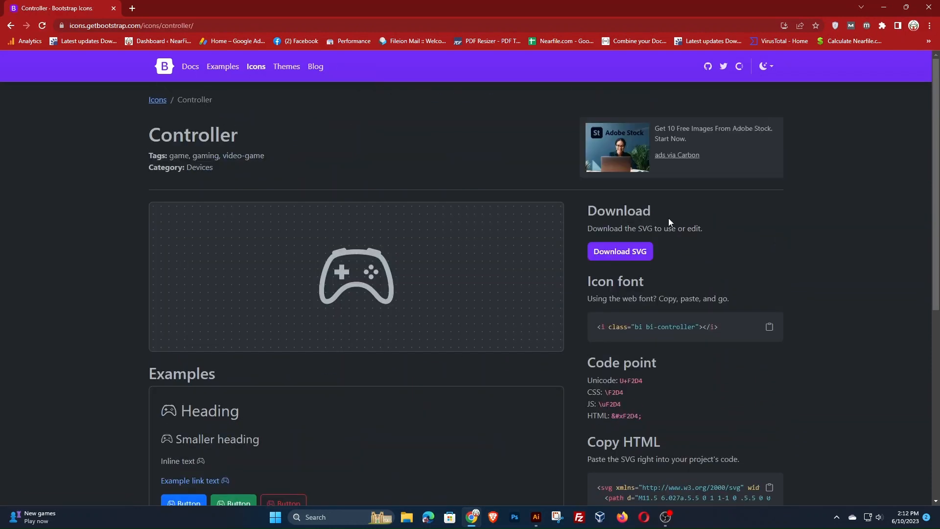
left_click(622, 255)
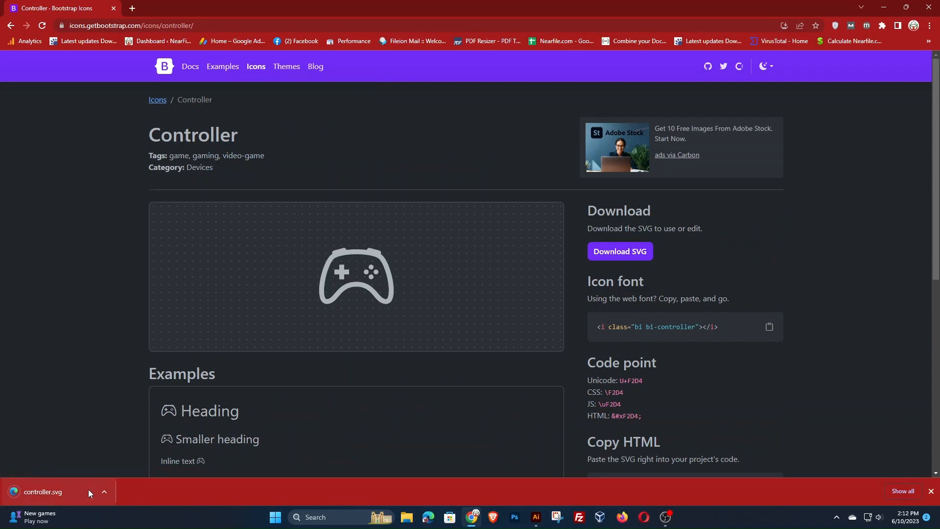
Step: Locate the downloaded controller.svg in its folder and open it with Adobe Illustrator 2022
left_click(104, 492)
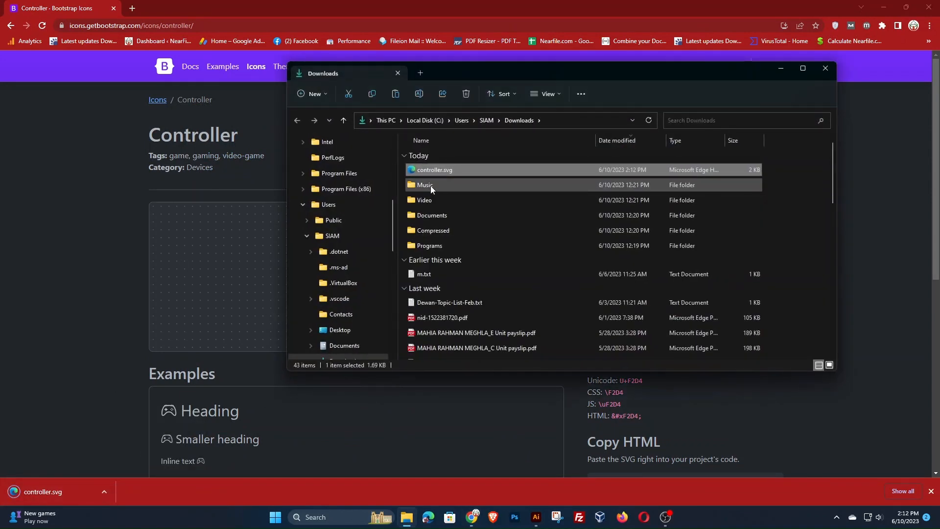
right_click(430, 174)
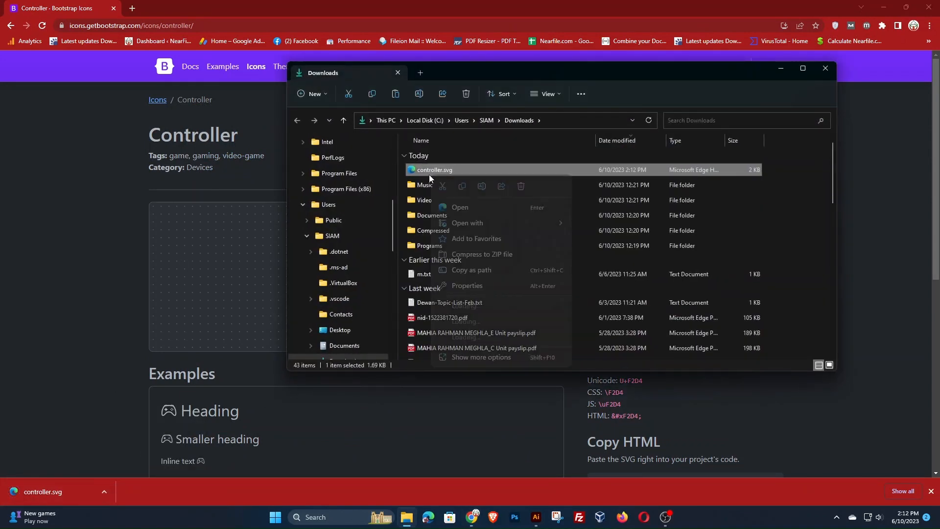
mouse_move(485, 224)
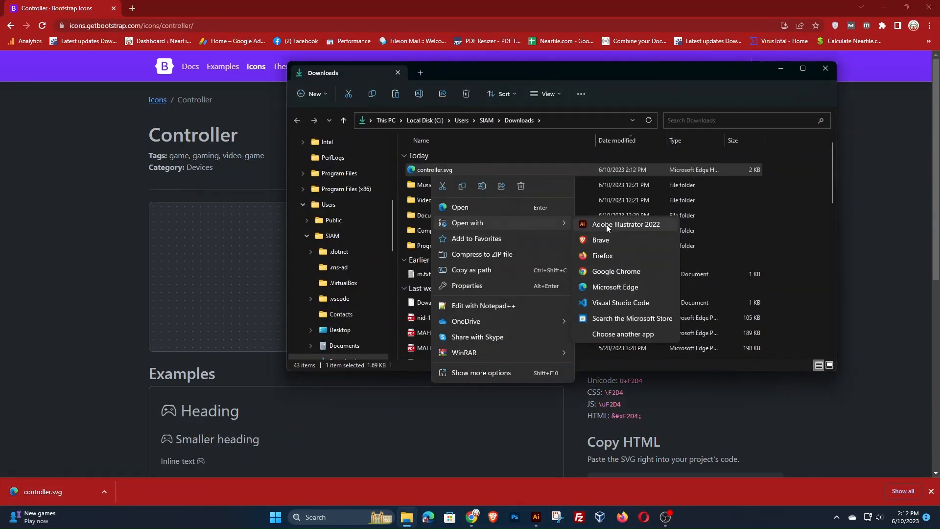
left_click(606, 224)
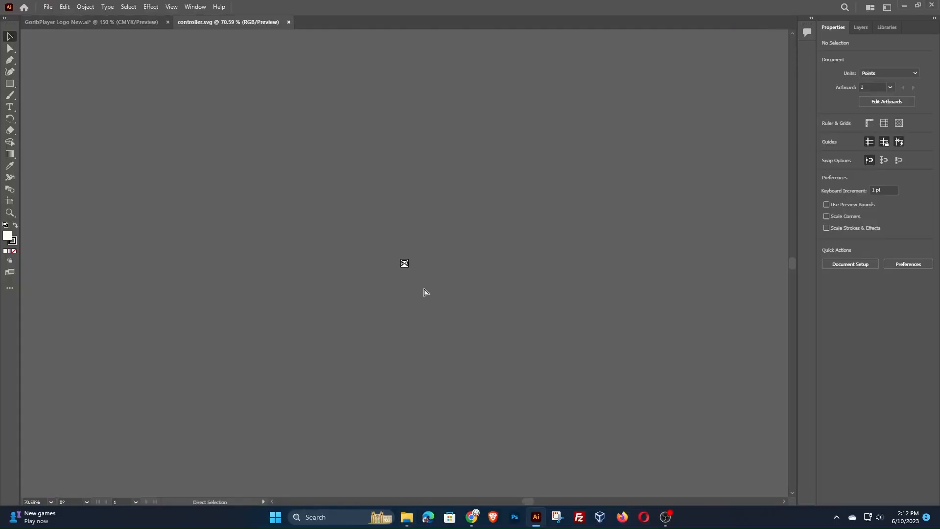
Step: Delete the directional cross and the four round buttons inside the controller icon
key("ctrl+equal")
key("ctrl+equal")
key("ctrl+equal")
key("ctrl+equal")
key("ctrl+equal")
key("ctrl+equal")
key("ctrl+equal")
key("ctrl+equal")
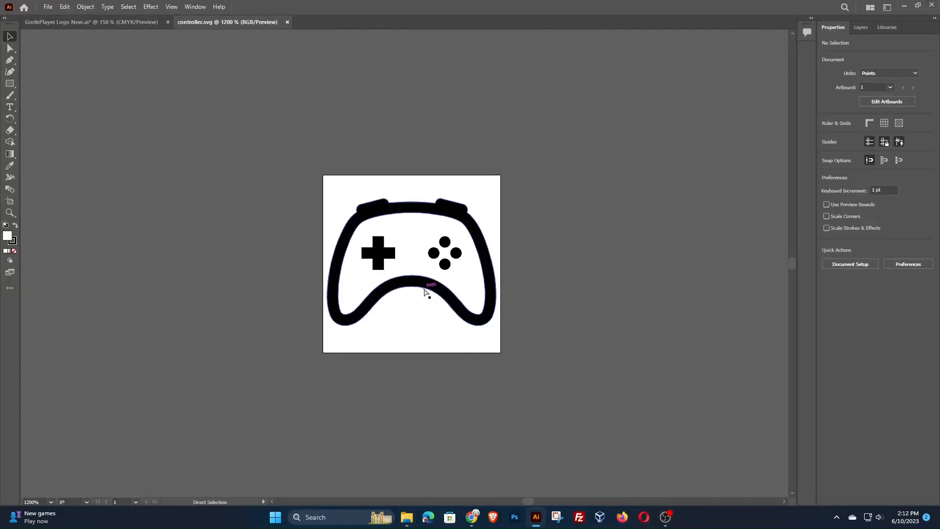
left_click(444, 262)
key("Delete")
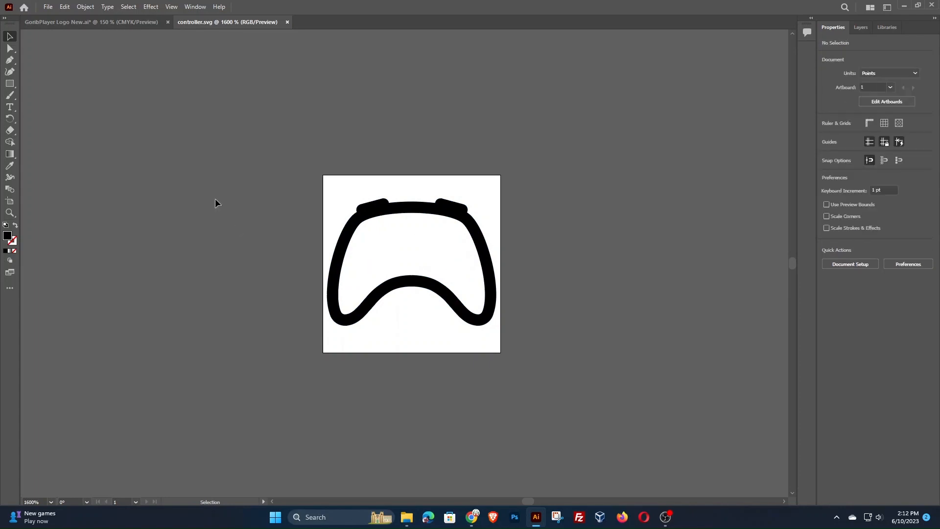
Step: Copy the controller outline into the GoribPlayer logo document, enlarged and placed below the letter P
left_click_drag(356, 234, 450, 286)
left_click_drag(337, 169, 520, 302)
left_click(590, 227)
Step: Show the rulers and place a horizontal and a vertical guide through the centre of the GP letters
key("ctrl+r")
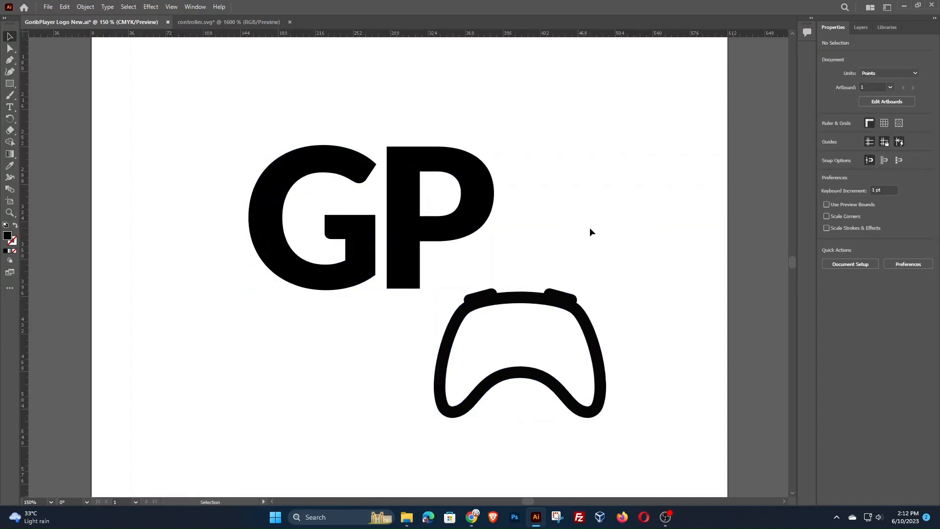
left_click_drag(209, 156, 558, 230)
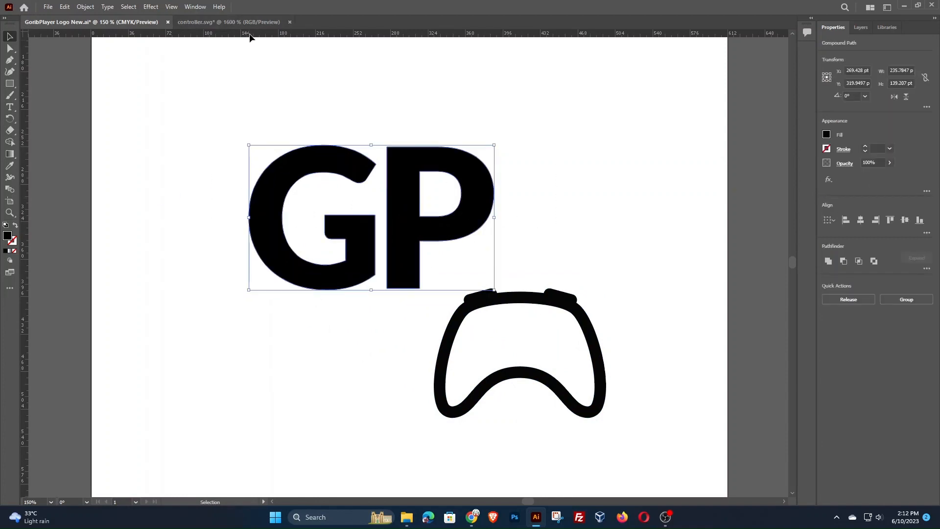
left_click_drag(250, 37, 250, 219)
left_click_drag(28, 228, 372, 147)
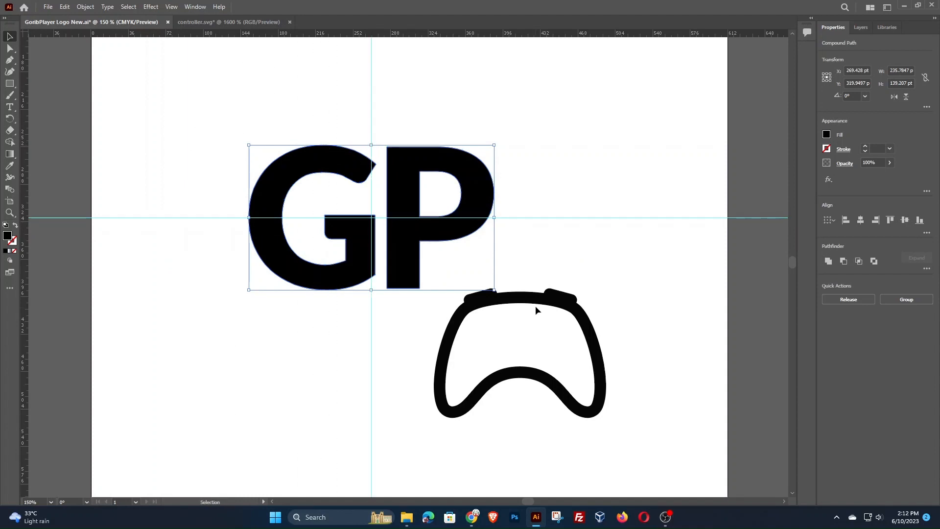
Step: Centre the controller outline over the GP letters on the guide intersection and scale it to about 171 × 129 pt
left_click_drag(536, 305, 381, 166)
key("Down")
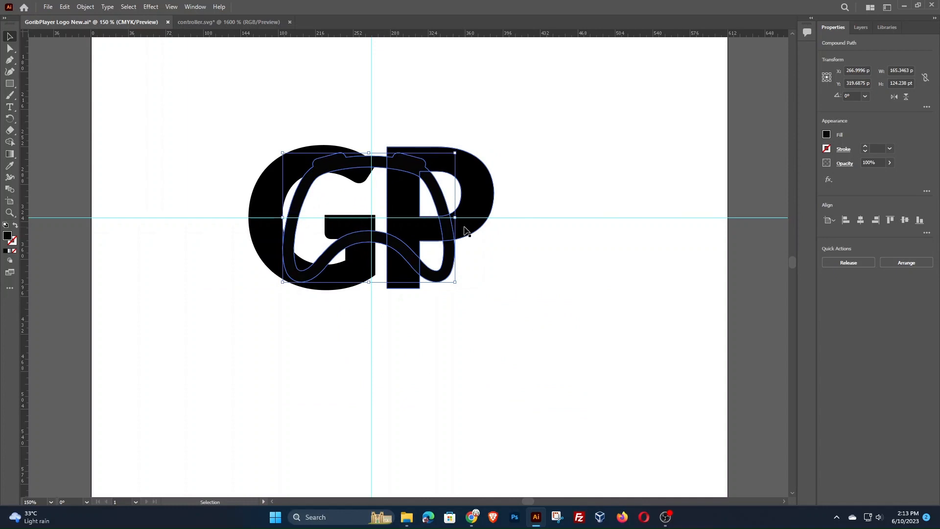
key("Right")
key("Right")
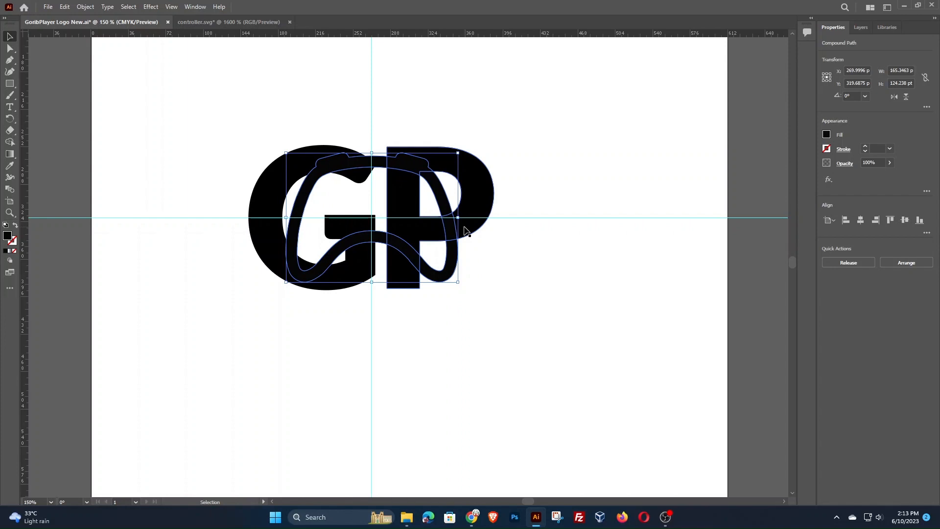
left_click_drag(458, 283, 463, 288)
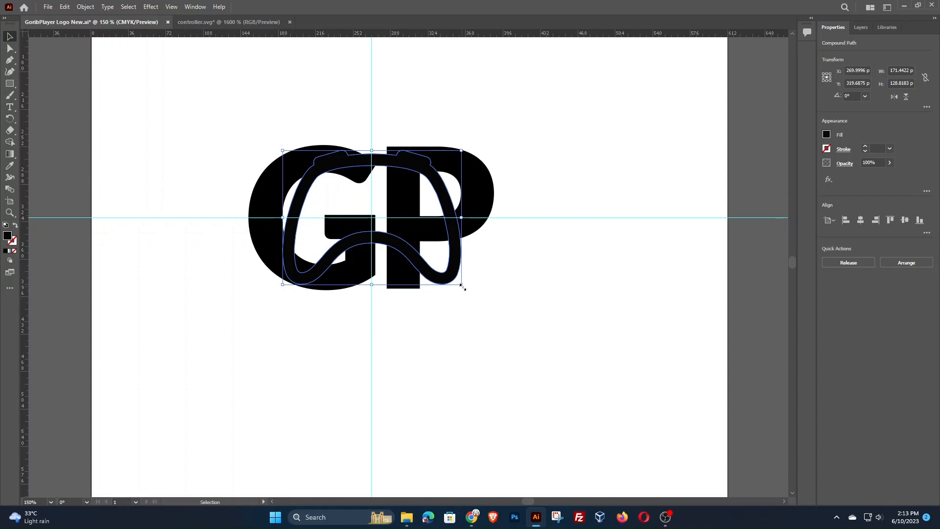
left_click(479, 329)
Step: Select the GP letters together with the controller outline and bring up the Pathfinder options
left_click_drag(523, 320, 189, 79)
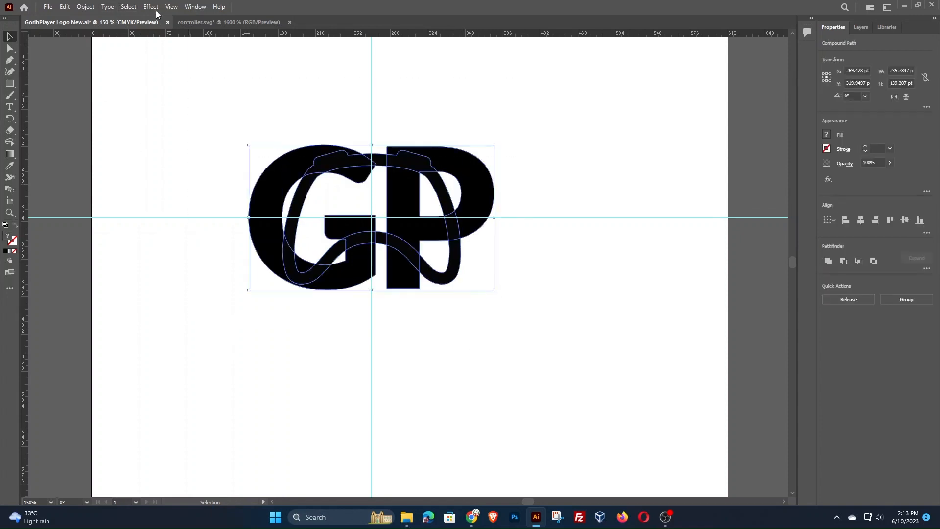
left_click(195, 7)
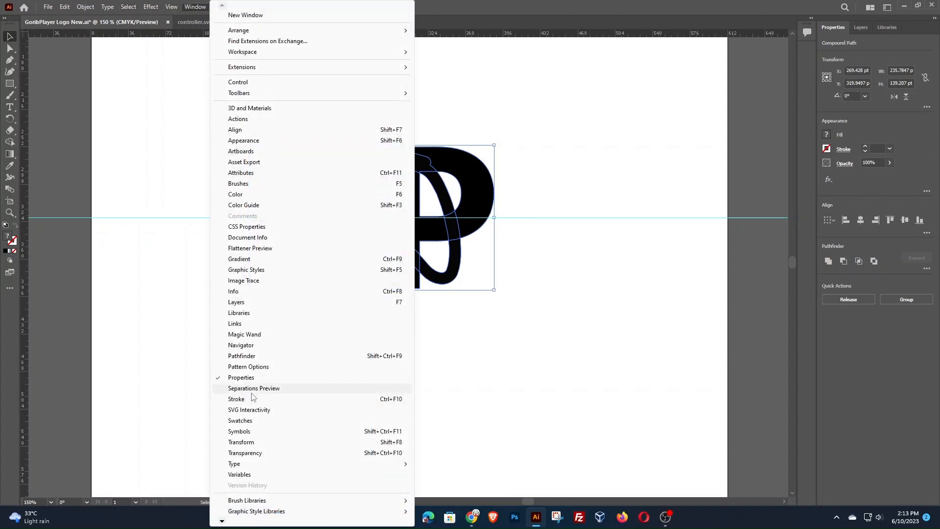
left_click(240, 356)
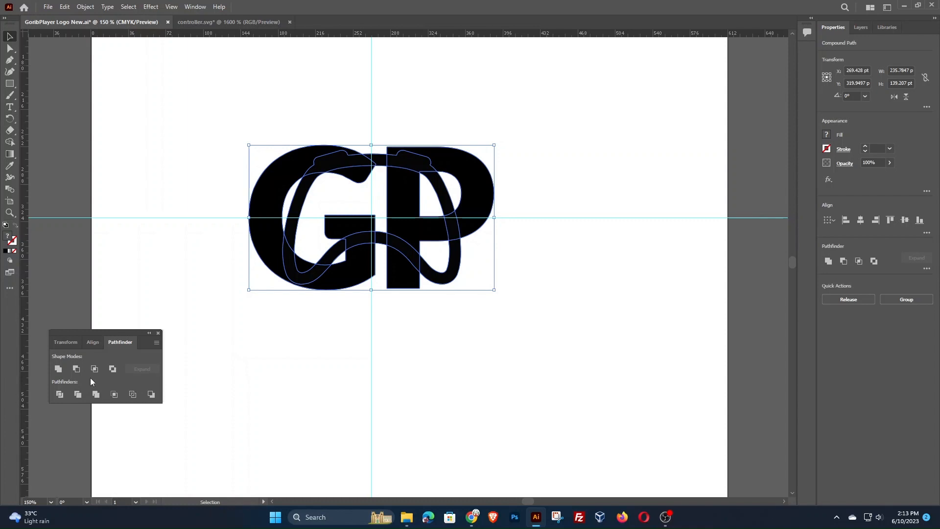
Step: Enlarge the controller outline proportionally from its centre to about 182 × 137 pt
left_click(458, 277)
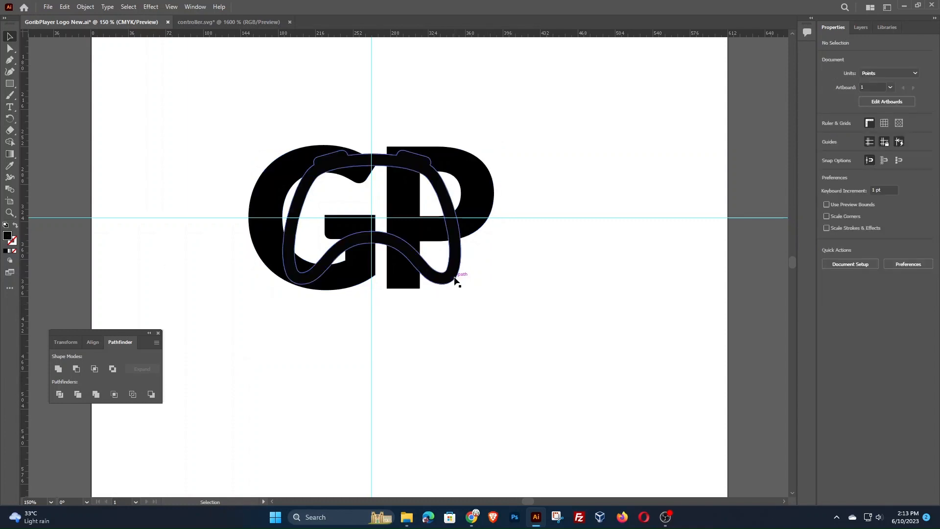
left_click_drag(463, 287, 467, 289)
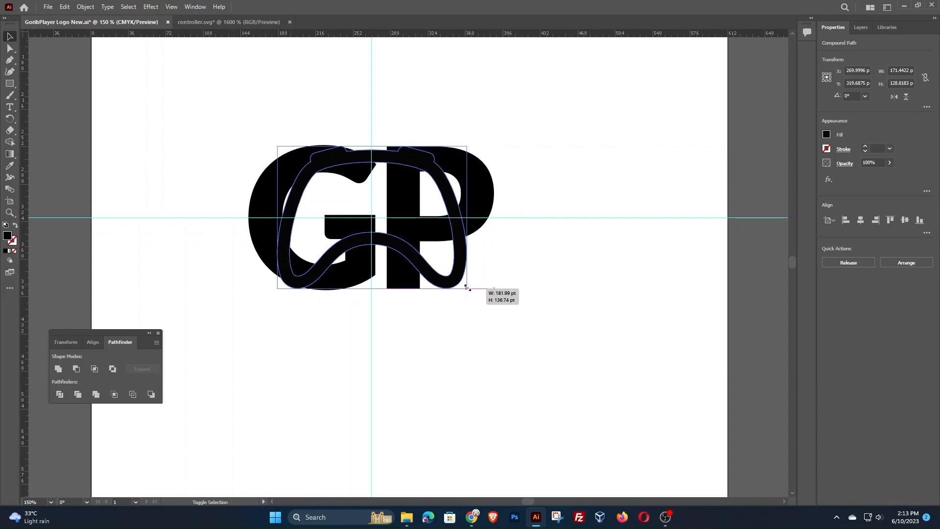
Step: Enlarge the controller outline slightly and proportionally from its centre to about 174 × 131 pt
left_click_drag(467, 289, 465, 286)
key("ctrl+equal")
key("ctrl+equal")
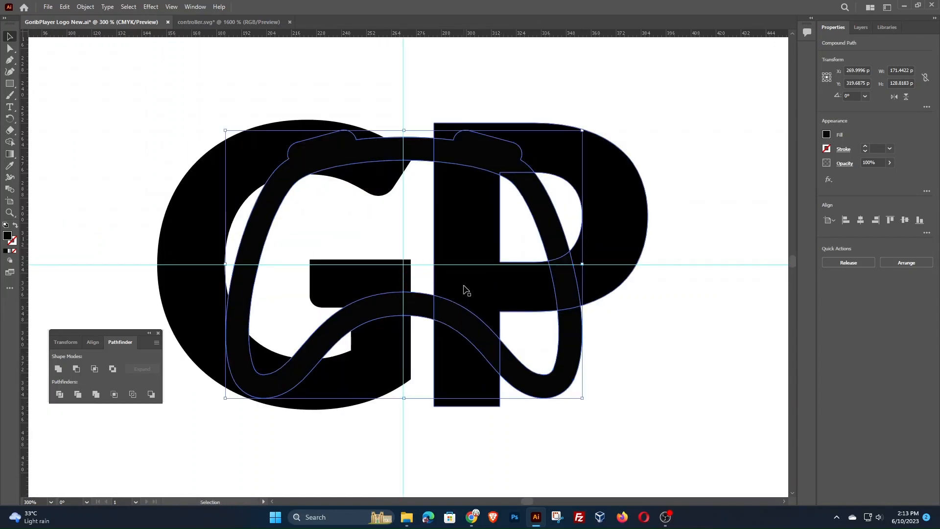
scroll(495, 269, "down", 1)
left_click_drag(582, 374, 587, 378)
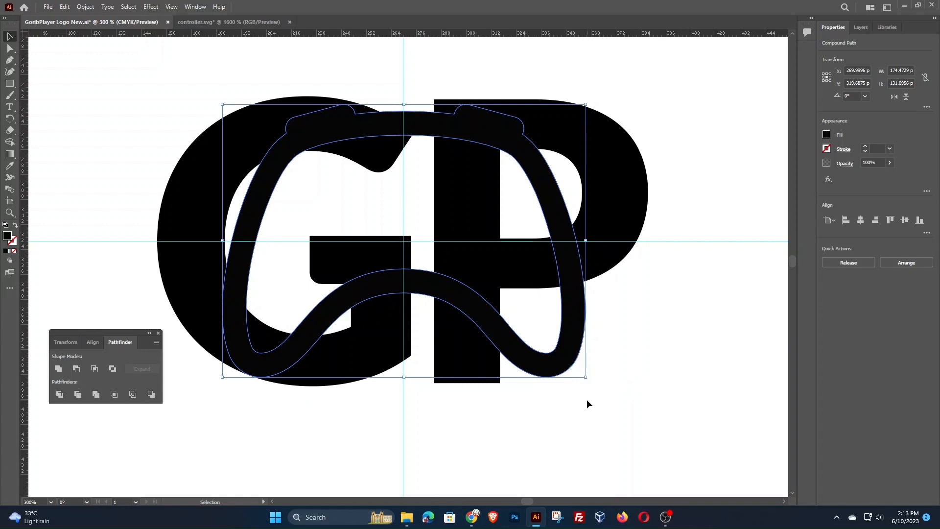
Step: Divide the GP letters and the controller outline into separate pieces with Pathfinder and ungroup the result
left_click_drag(96, 117, 684, 313)
left_click(60, 394)
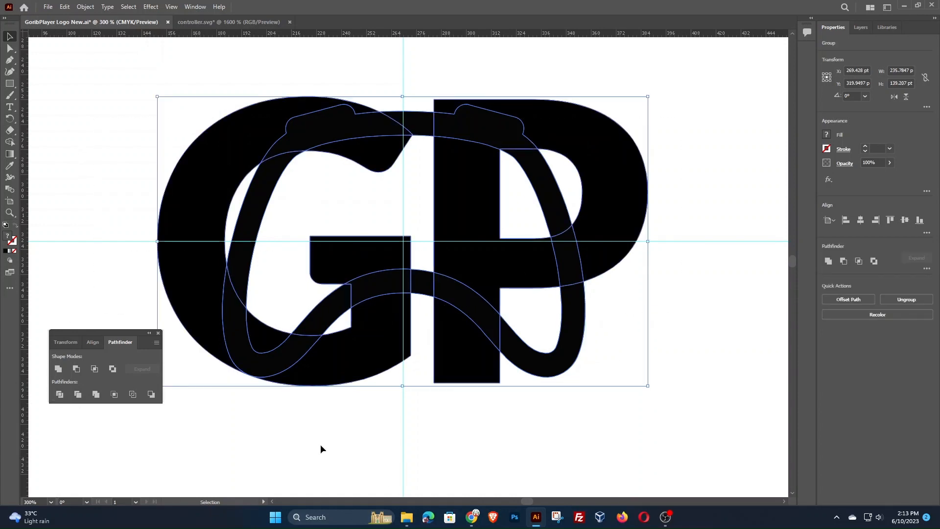
left_click(362, 426)
right_click(367, 355)
left_click(357, 369)
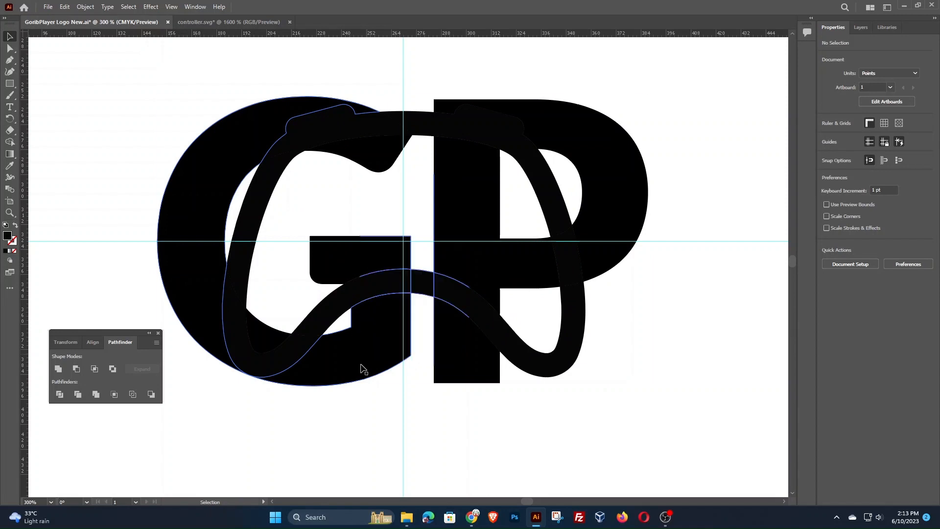
right_click(377, 336)
left_click(407, 245)
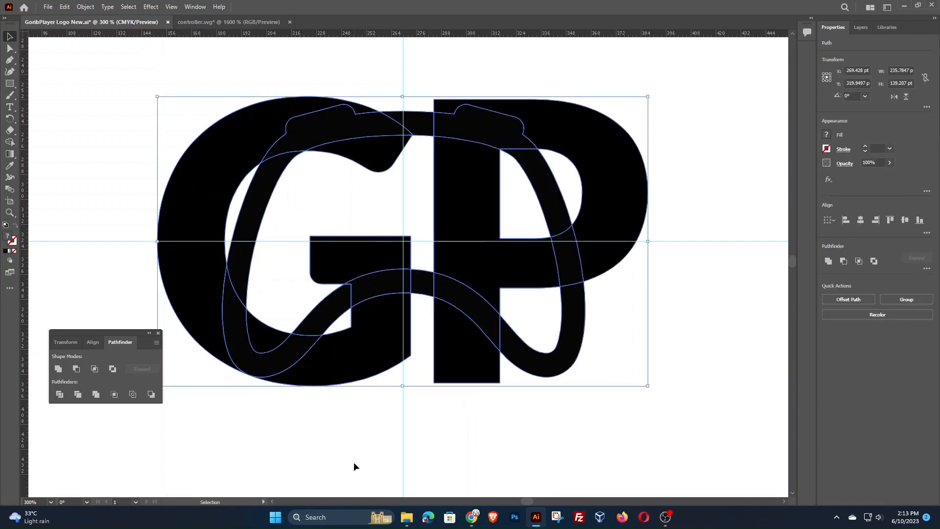
Step: Delete the controller outline pieces that cross the lower half and inner opening of the G
left_click(267, 368)
key("Delete")
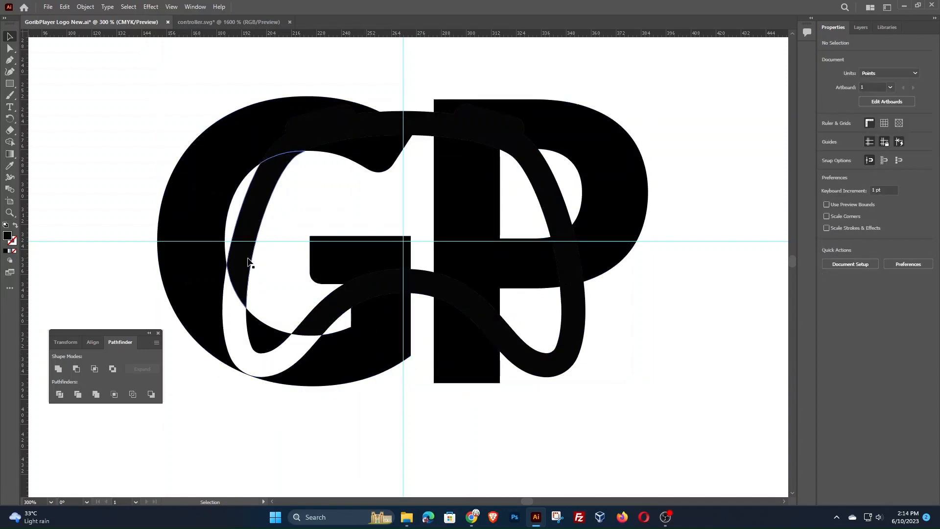
left_click(325, 309)
key("Delete")
left_click(367, 284)
key("Delete")
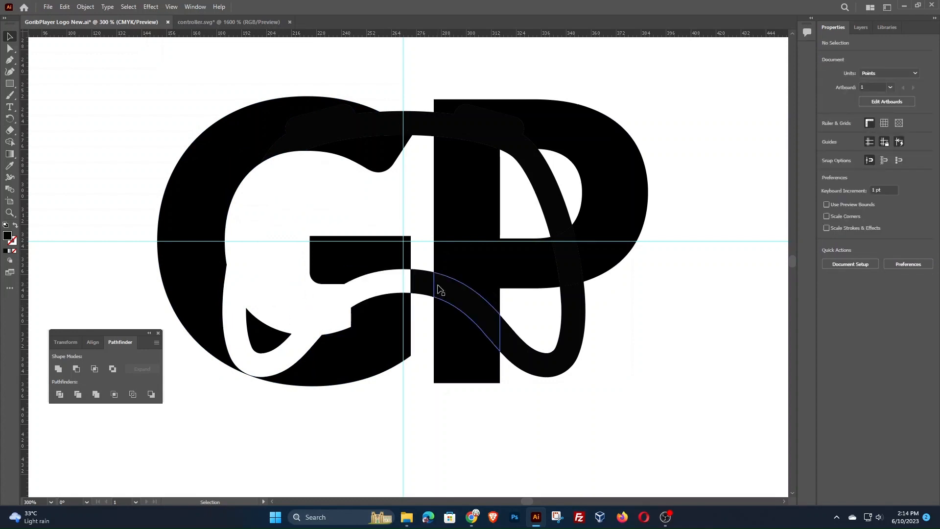
Step: Delete the controller outline pieces crossing the P's stem, the gap between the letters and the area below the P's bowl
left_click(438, 285)
key("Delete")
left_click(431, 287)
key("Delete")
left_click(514, 346)
key("Delete")
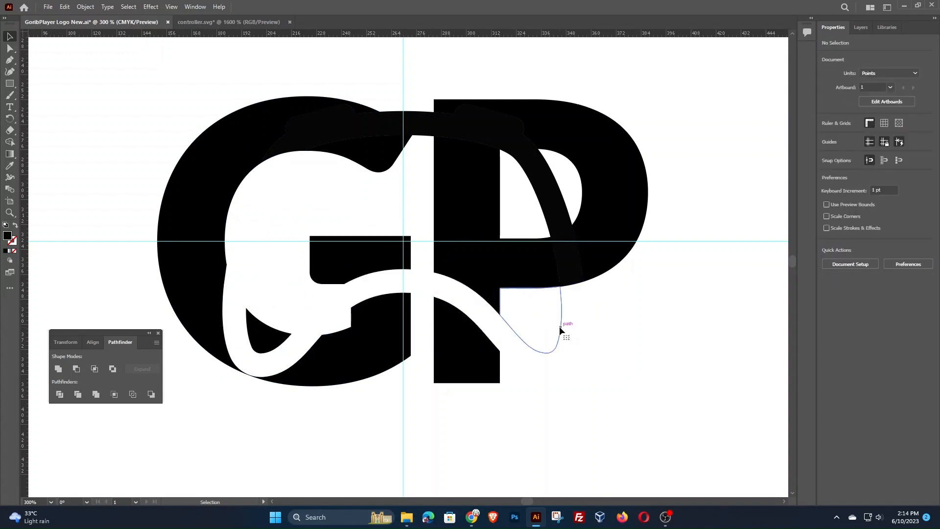
Step: Delete the controller outline pieces that run through the bowl of the P and its counter
left_click(572, 263)
key("Delete")
left_click(554, 212)
key("Delete")
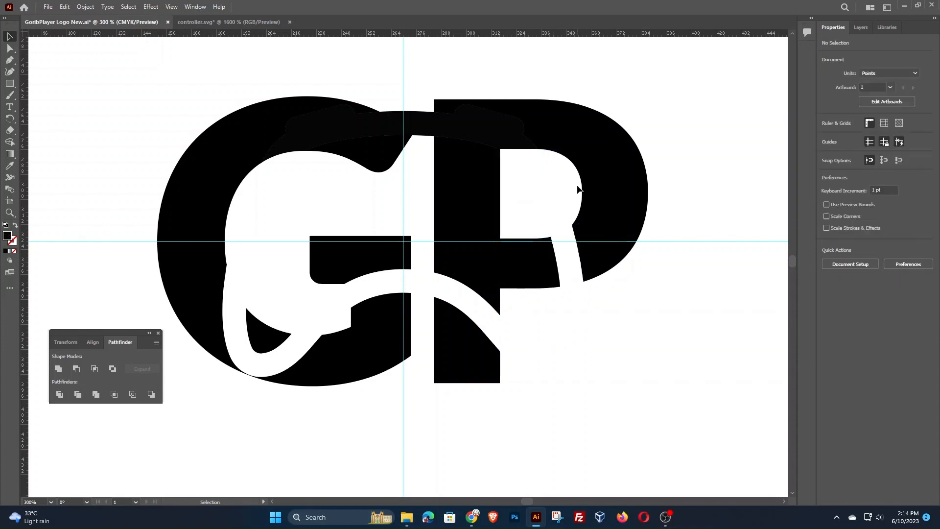
left_click(562, 192)
key("Delete")
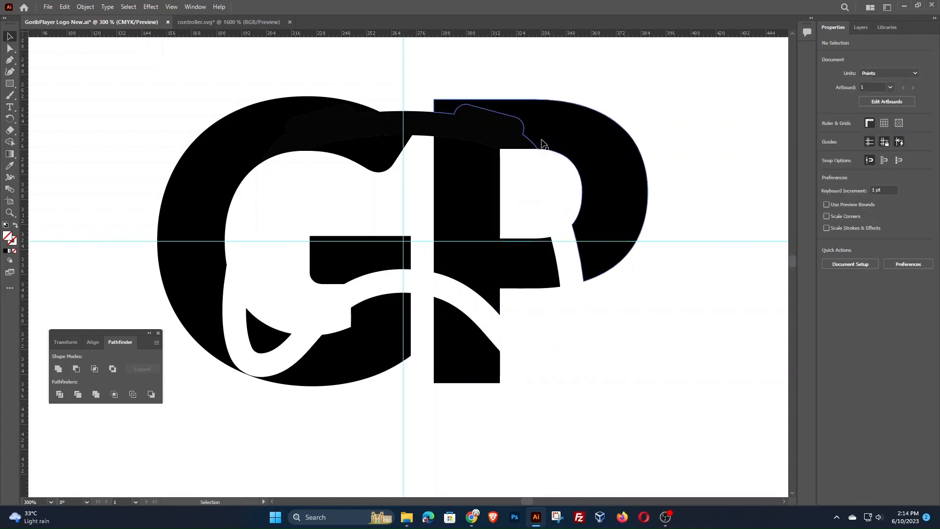
Step: Delete the controller's upper edge pieces across the P, the gap between the letters and the G
left_click(495, 138)
key("Delete")
left_click(416, 128)
key("Delete")
left_click(360, 128)
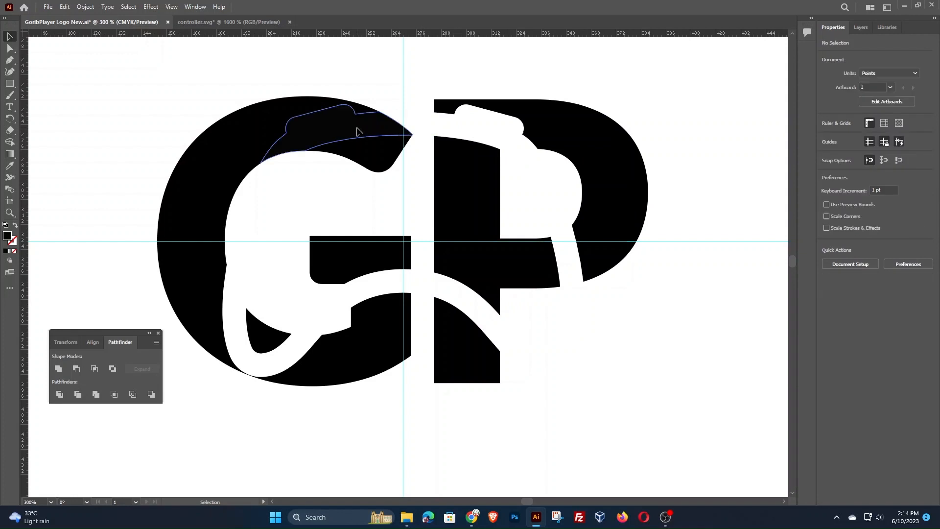
key("Delete")
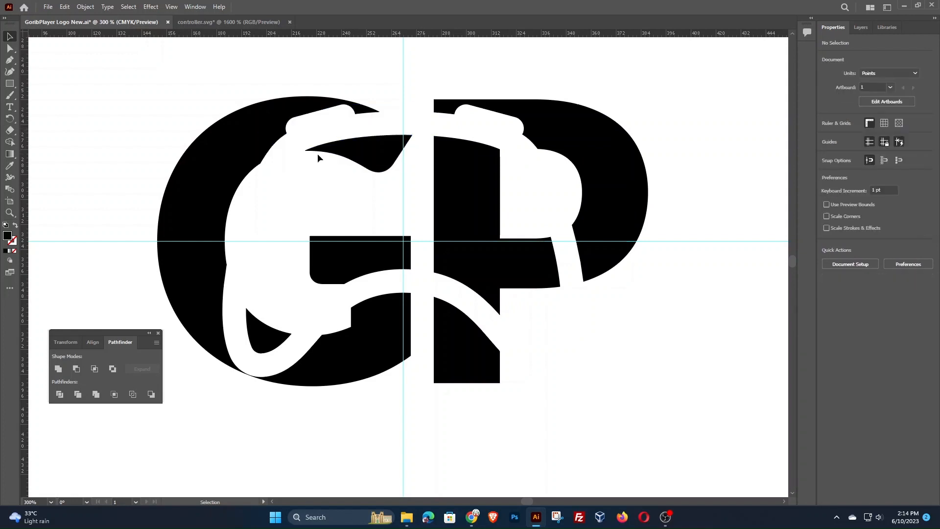
Step: Find and delete the leftover unfilled pieces in the empty areas inside the GP artwork
left_click(268, 196)
left_click_drag(139, 88, 802, 377)
left_click(454, 201)
left_click(585, 218)
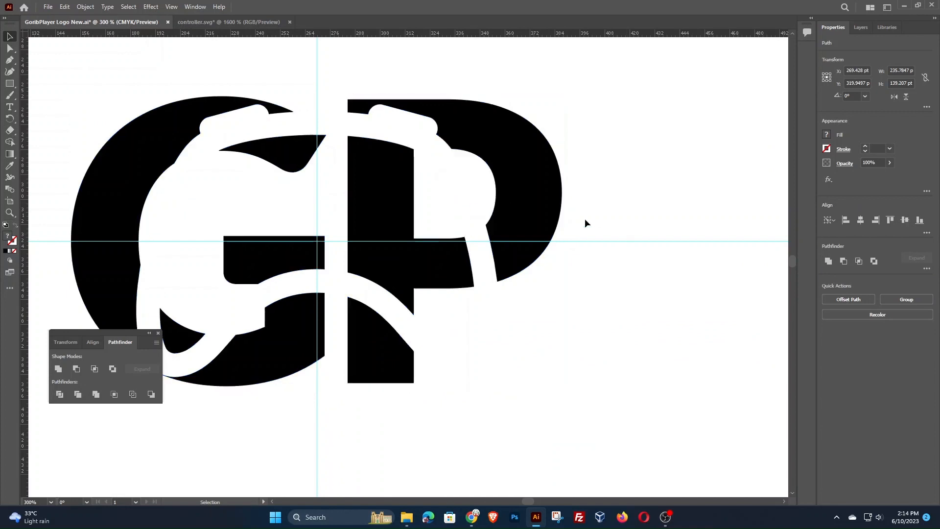
left_click(256, 315)
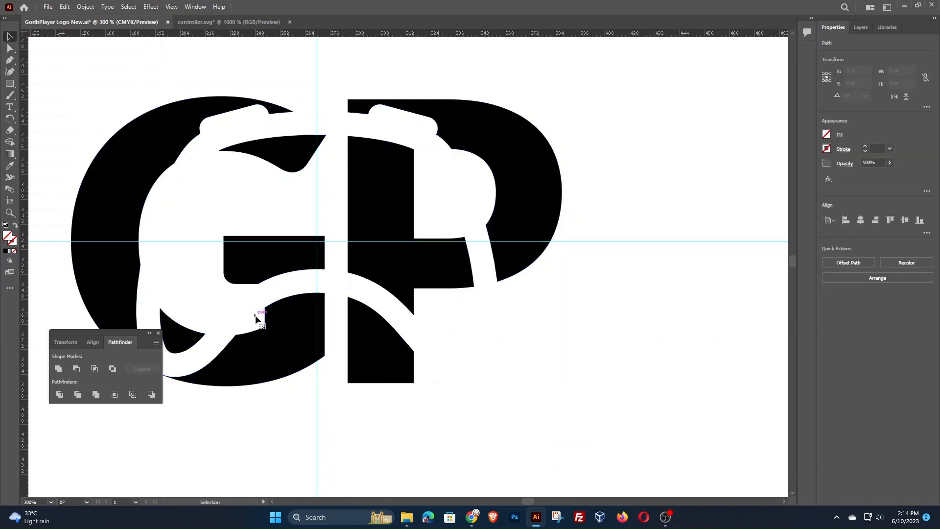
left_click(513, 407)
left_click_drag(514, 402, 141, 127)
scroll(624, 279, "down", 1)
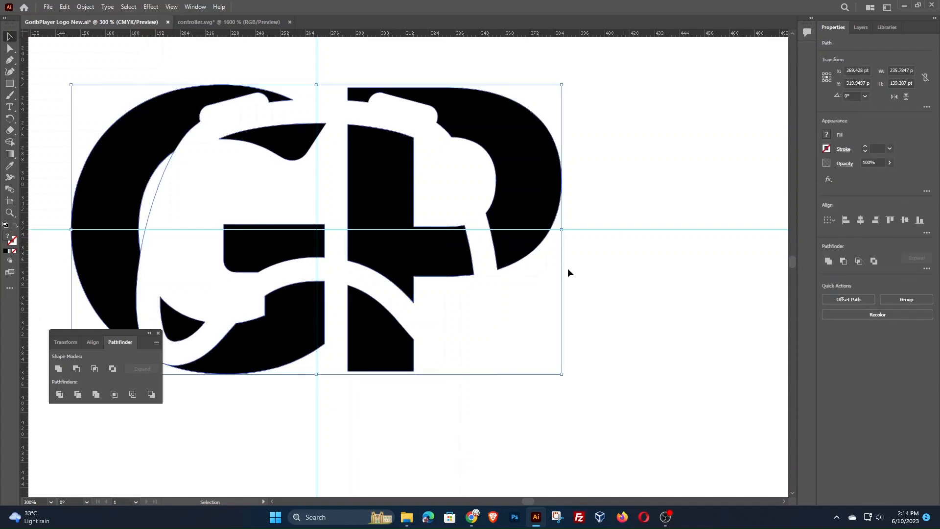
left_click(219, 177)
left_click(157, 186)
key("Delete")
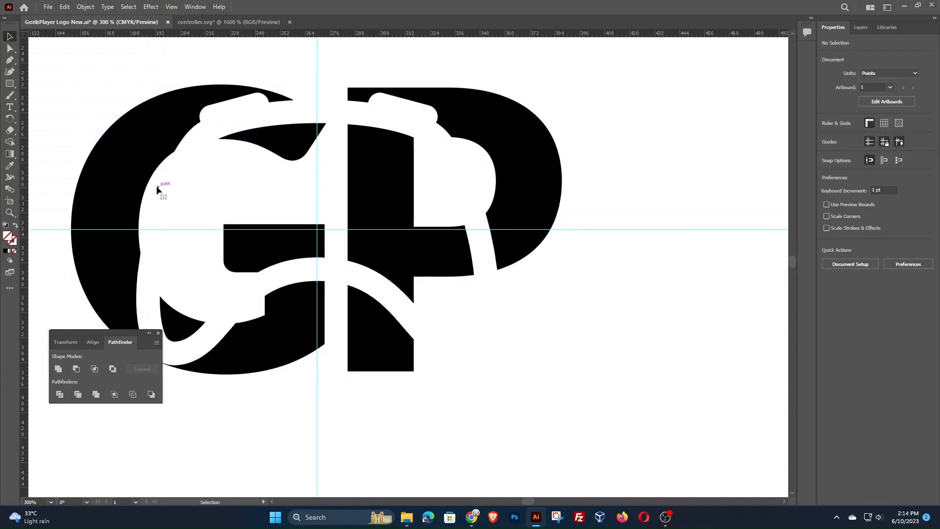
Step: Select all remaining pieces of the GP artwork and fill them with a linear gradient
key("ctrl+minus")
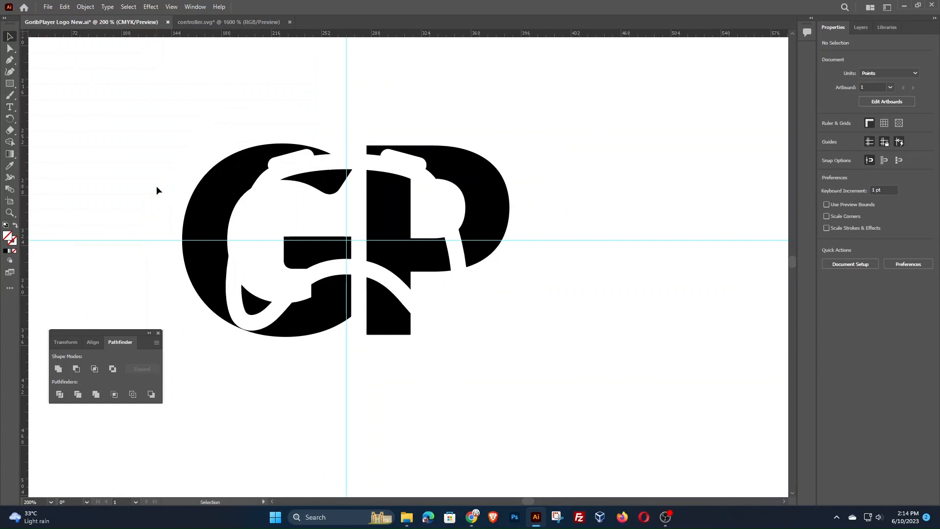
left_click_drag(80, 87, 563, 390)
left_click(581, 382)
left_click_drag(127, 114, 581, 375)
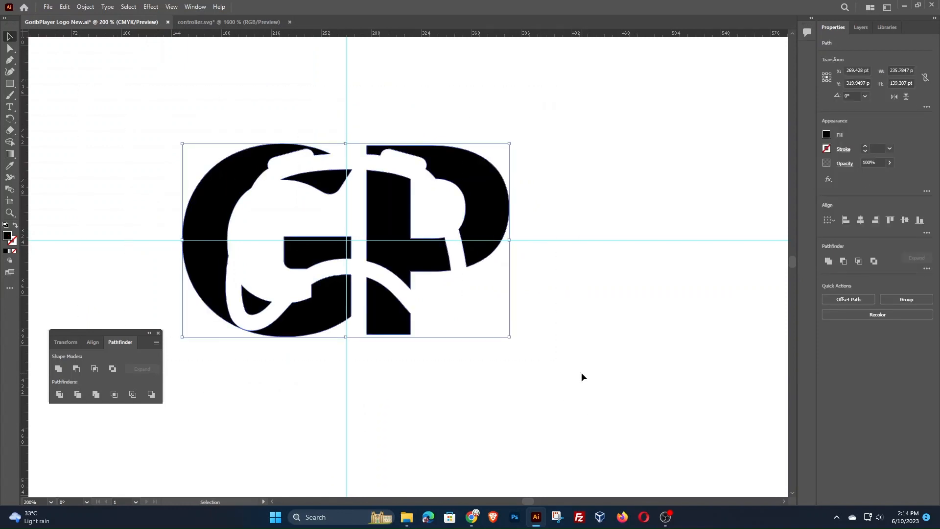
left_click(10, 154)
left_click(10, 250)
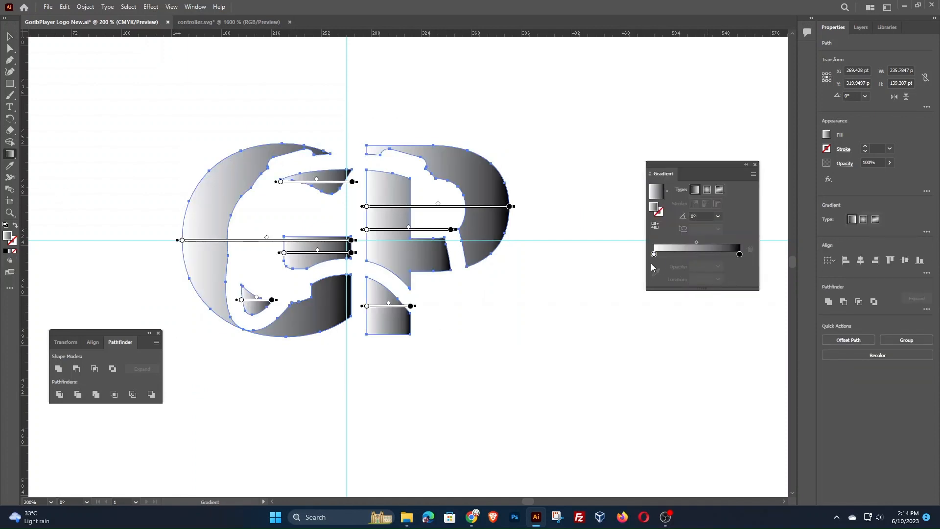
Step: Colour the gradient's starting stop dark blue and its ending stop red
double_click(654, 254)
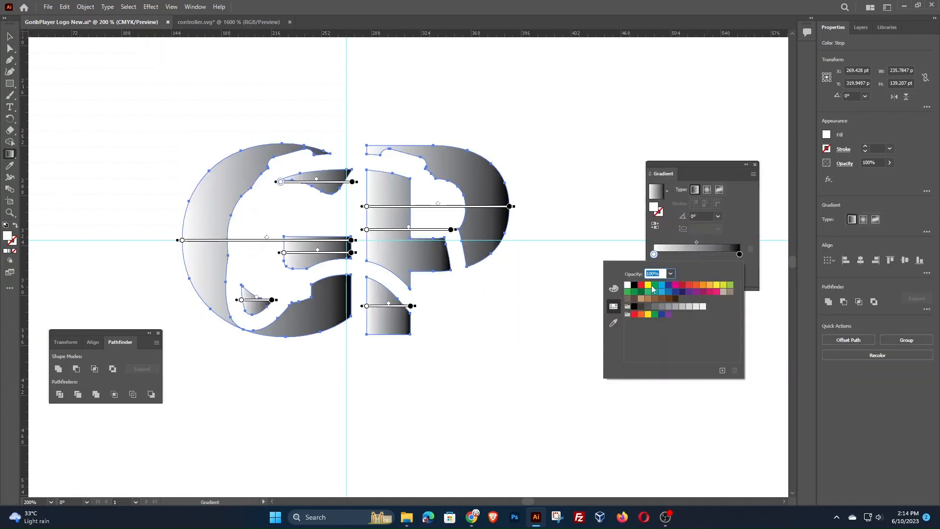
left_click(669, 286)
double_click(740, 255)
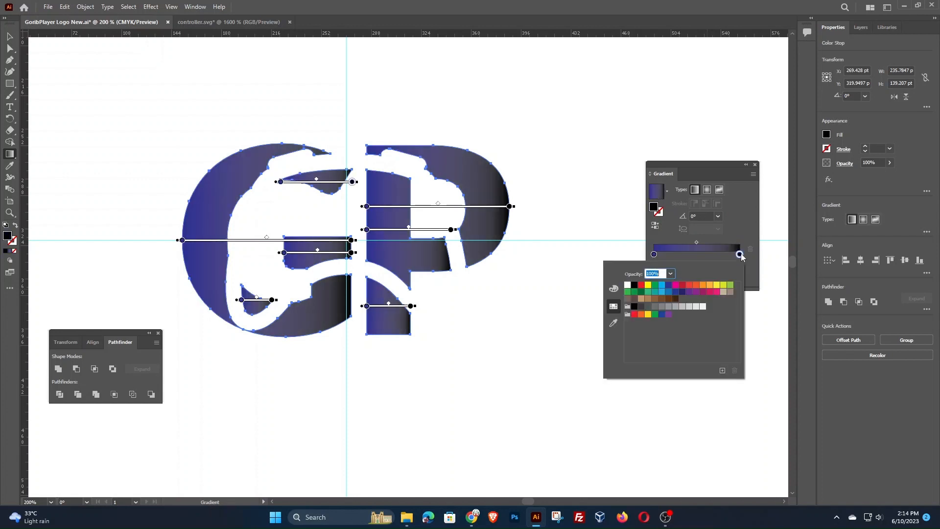
left_click(641, 284)
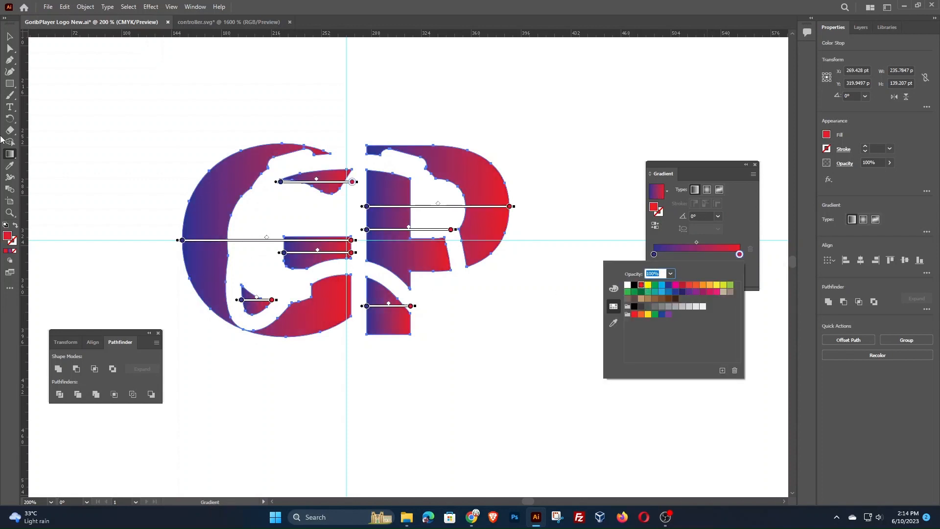
Step: Redraw the gradient diagonally across the whole logo at about -28° from upper left to lower right, and deselect the artwork
left_click(7, 158)
mouse_move(210, 163)
left_mouse_down()
mouse_move(375, 262)
mouse_move(507, 328)
mouse_move(506, 320)
left_mouse_up()
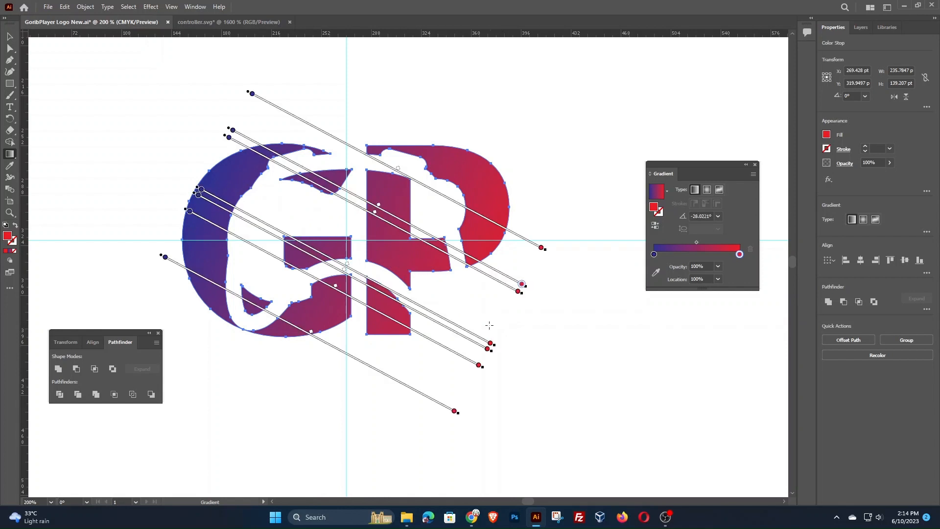
left_click(9, 36)
left_click(92, 108)
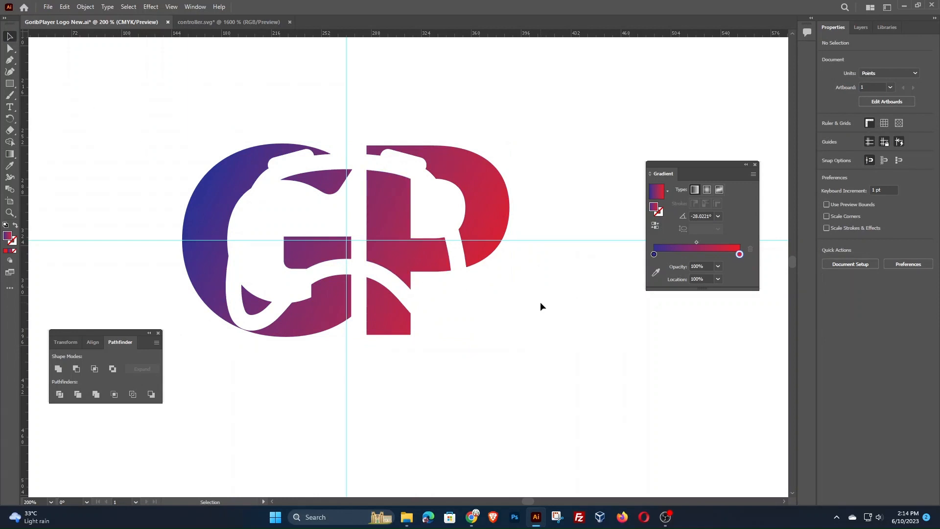
key("a")
key("ctrl+minus")
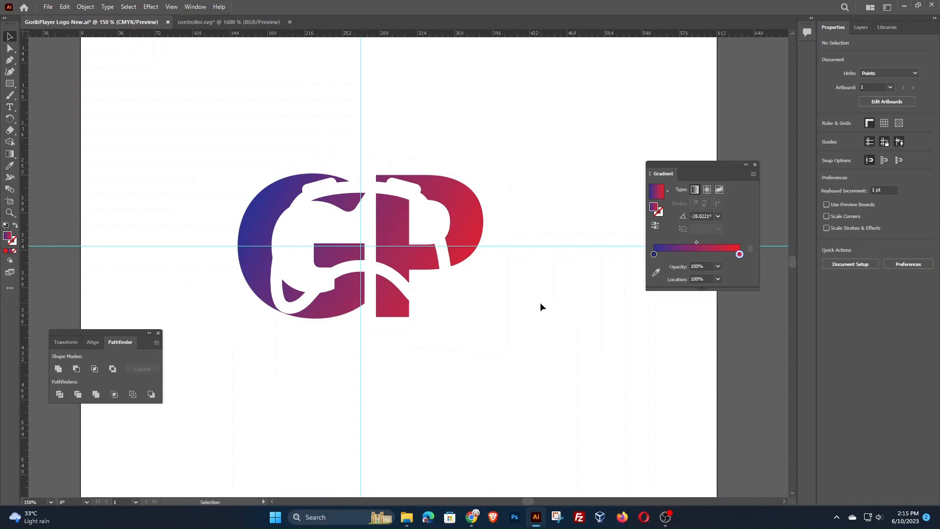